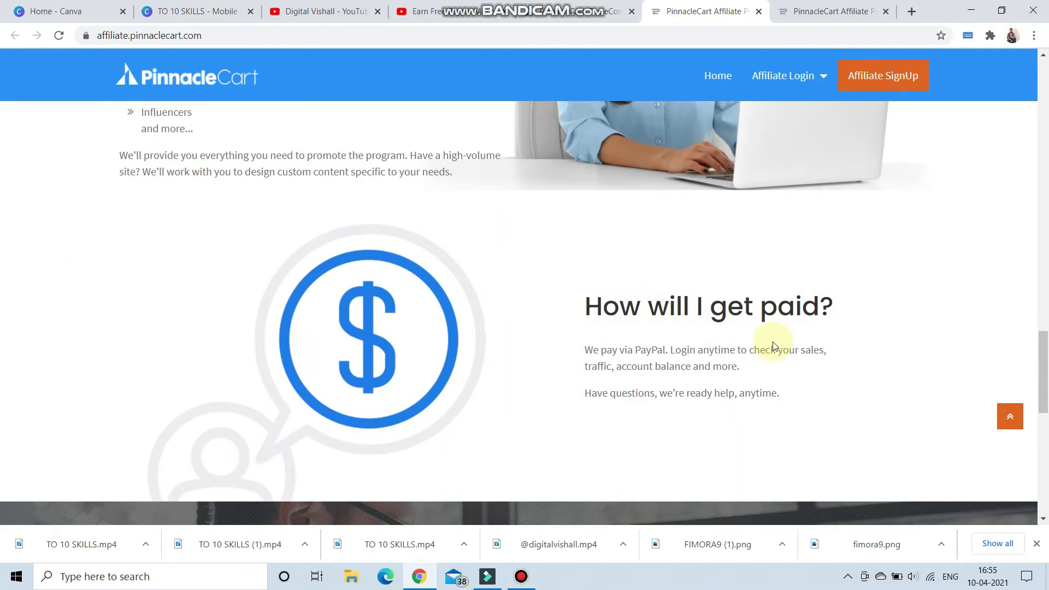
Review the payment and reporting sections of the PinnacleCart affiliate page and open the affiliate sign-up form
scroll(754, 345, down, 1)
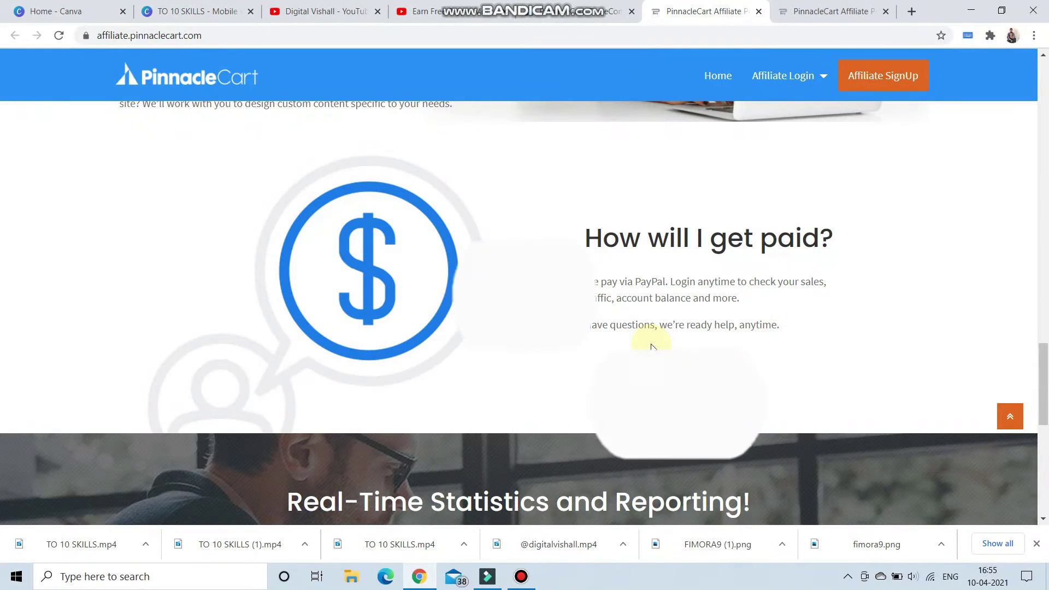
scroll(657, 372, down, 1)
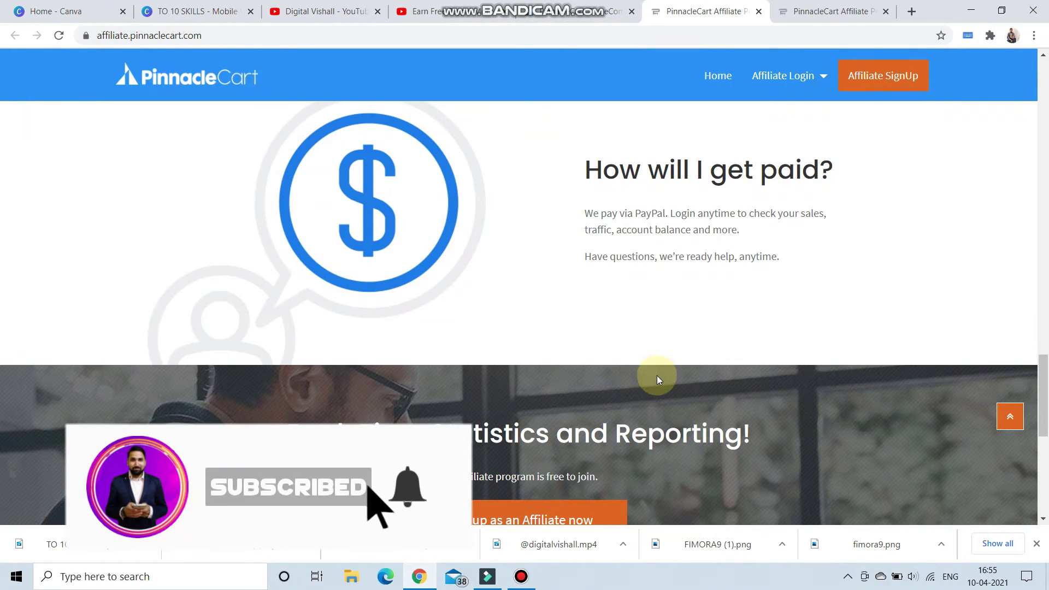
scroll(657, 376, down, 2)
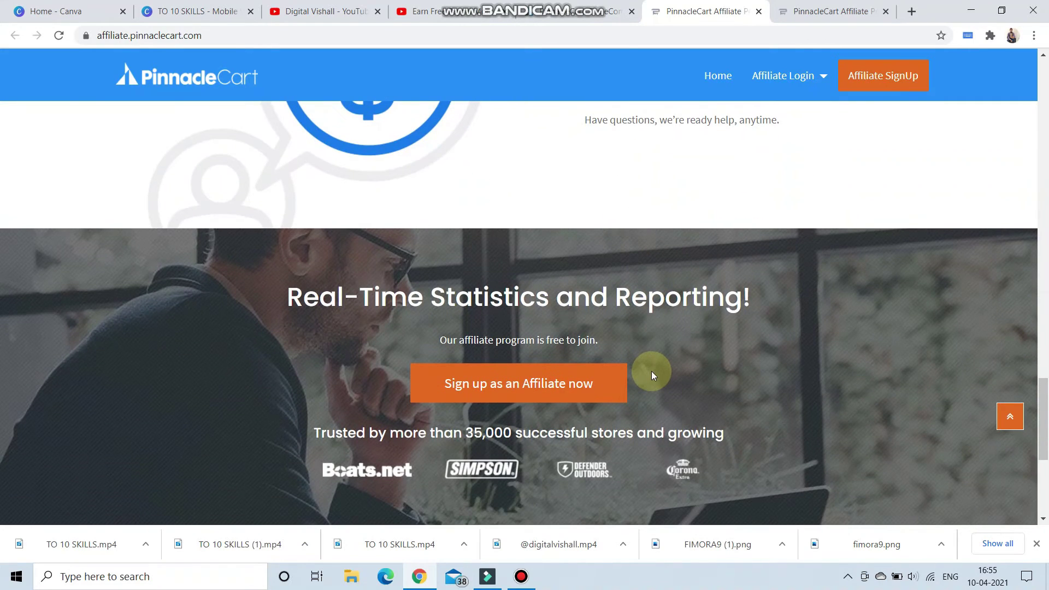
scroll(651, 375, down, 2)
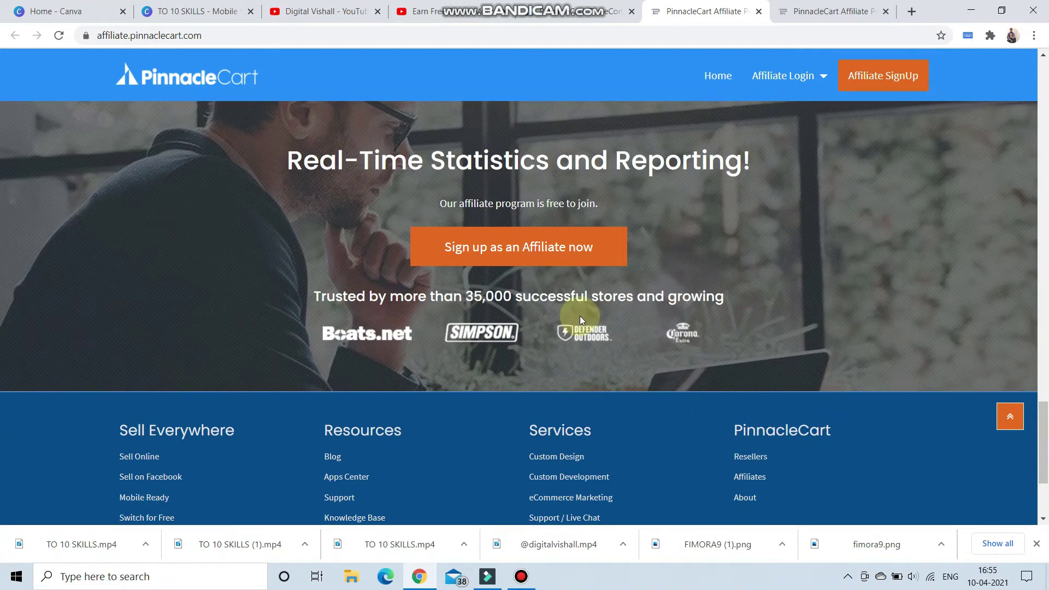
scroll(583, 323, up, 2)
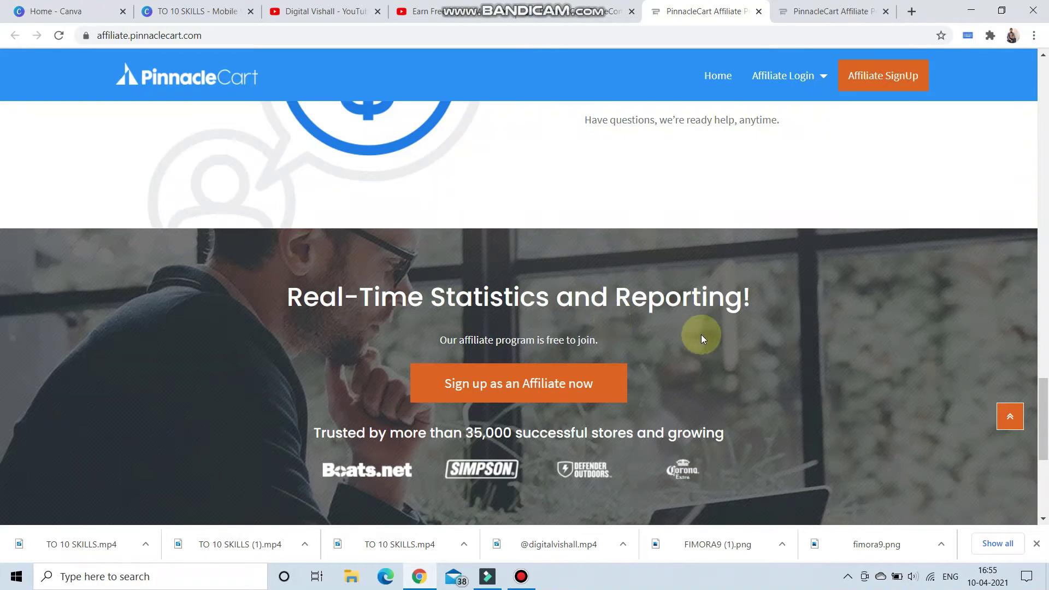
scroll(701, 335, down, 4)
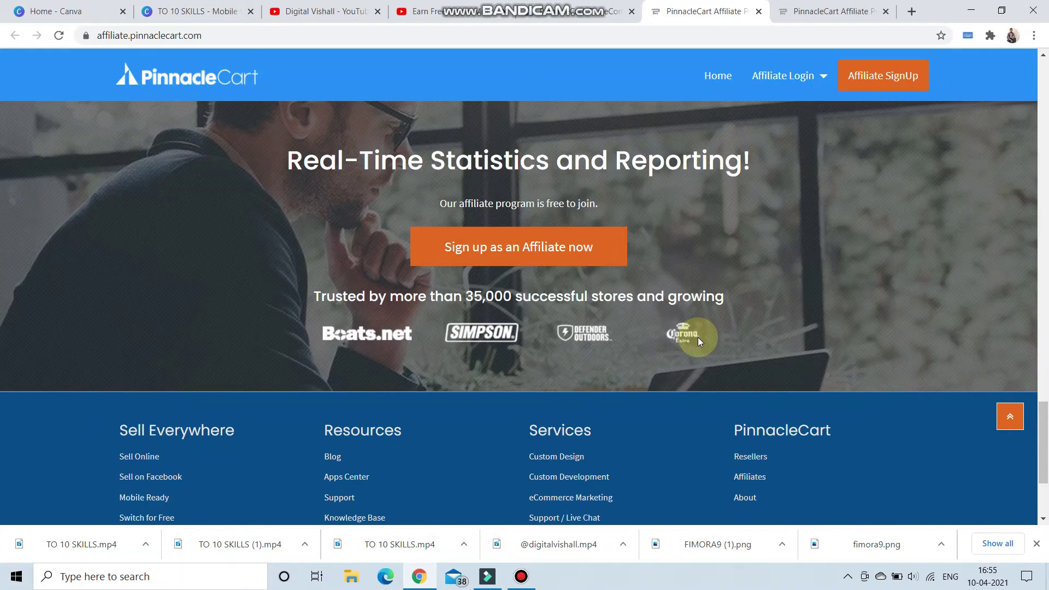
scroll(788, 250, up, 5)
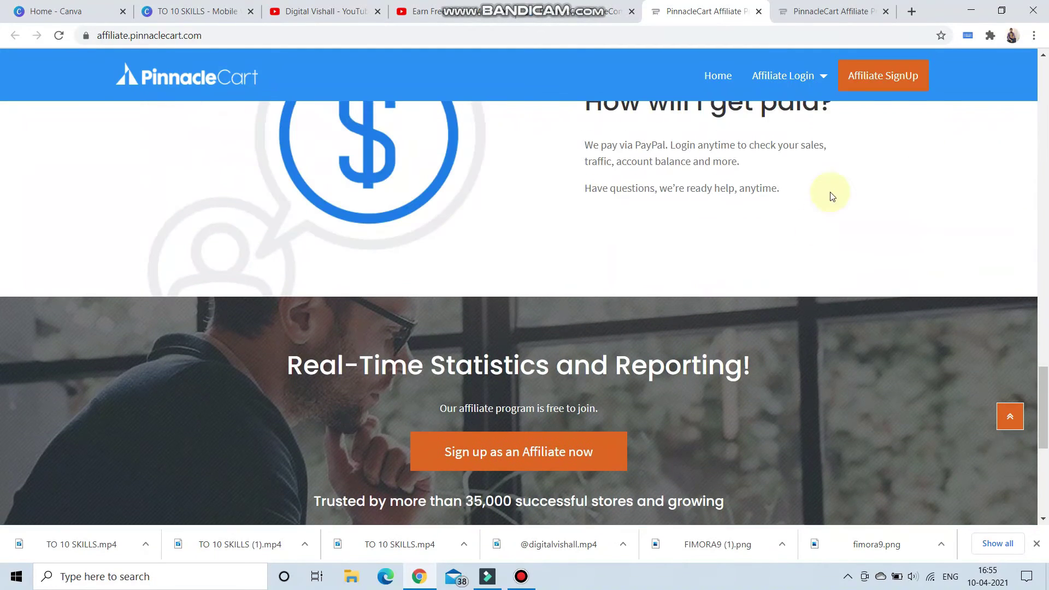
click(878, 79)
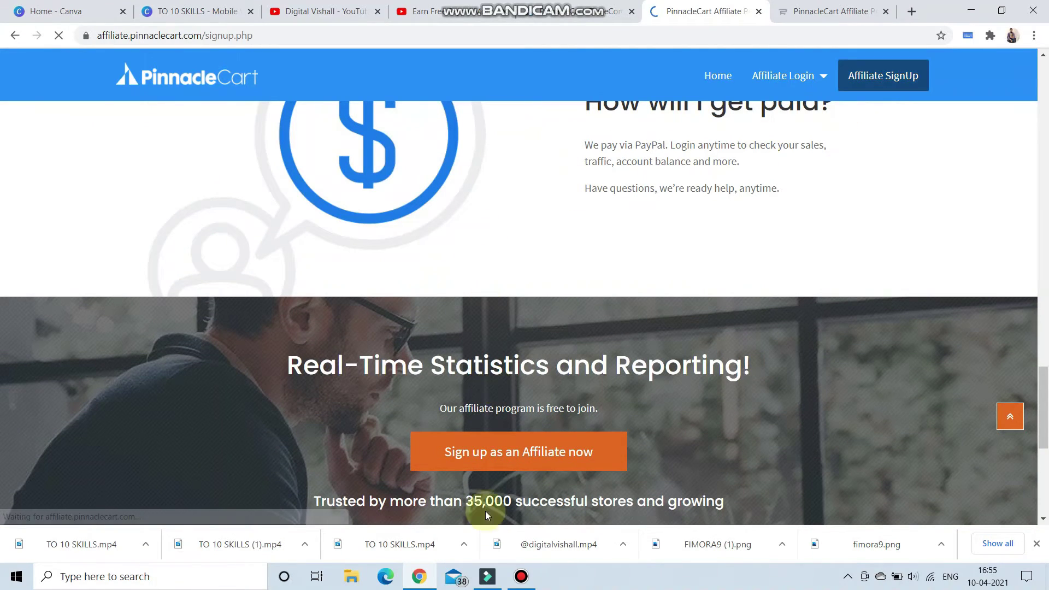
click(521, 577)
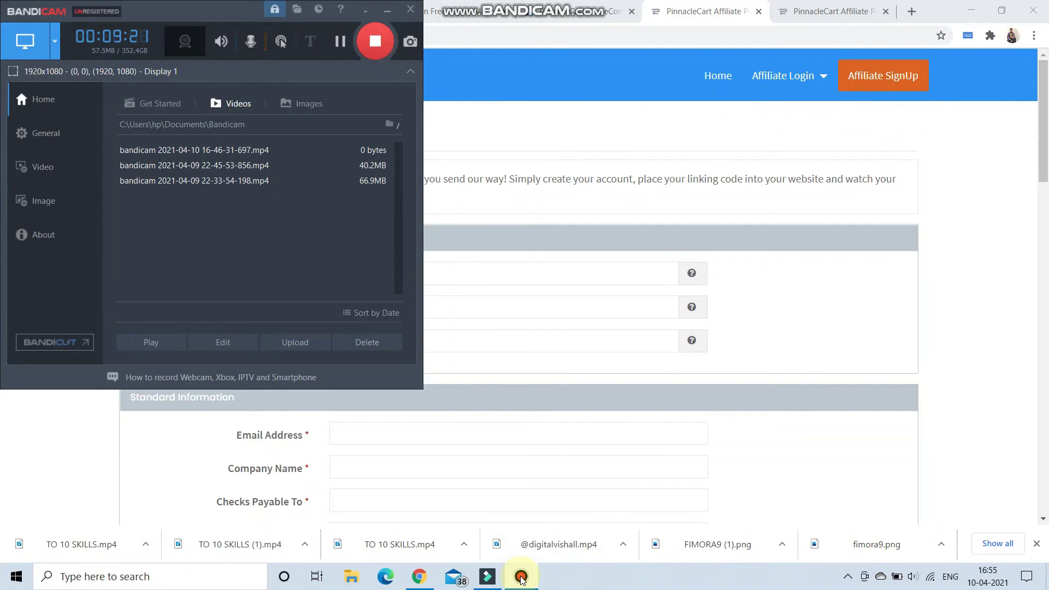
click(521, 578)
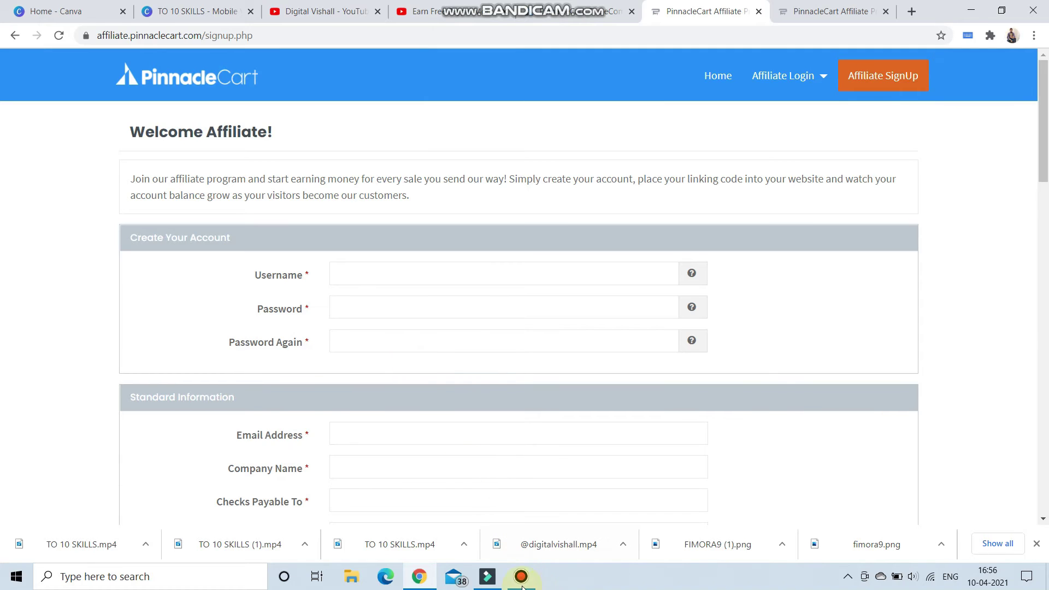
mouse_move(524, 578)
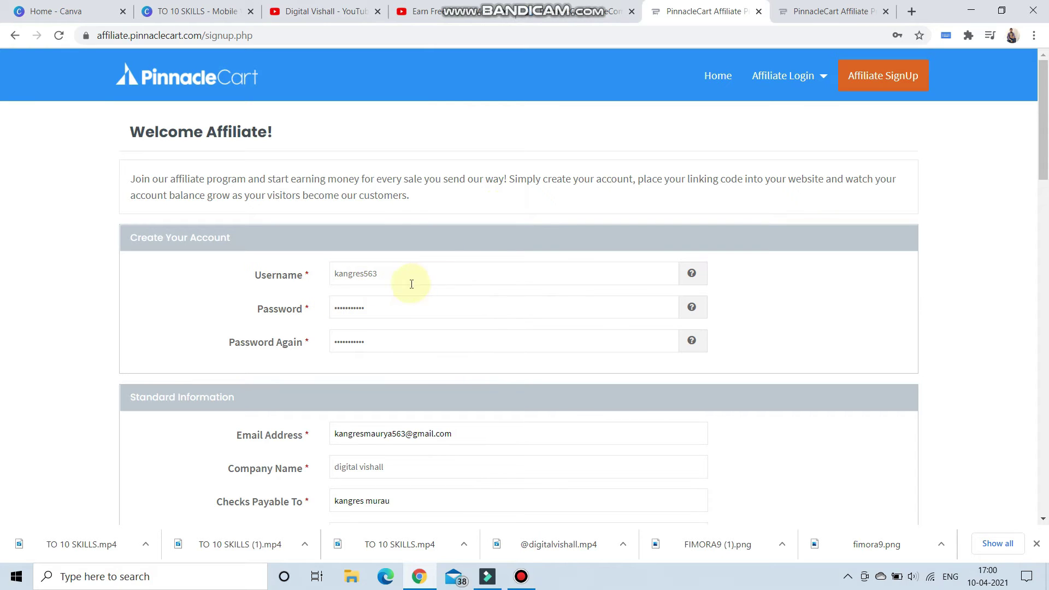
Review the filled-in account, standard and personal information sections of the affiliate sign-up form
scroll(389, 346, down, 2)
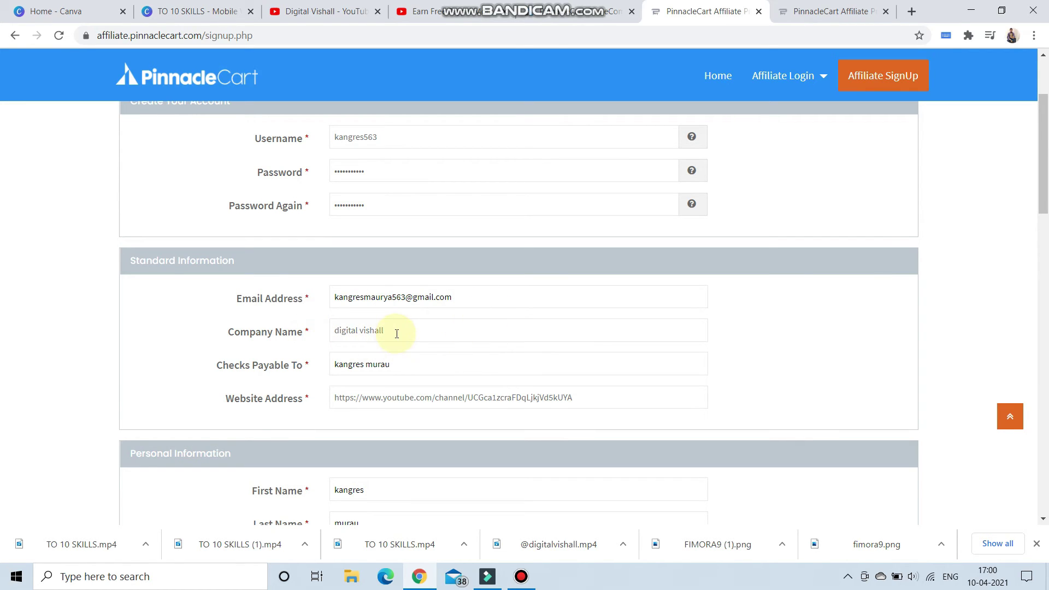
scroll(397, 334, down, 1)
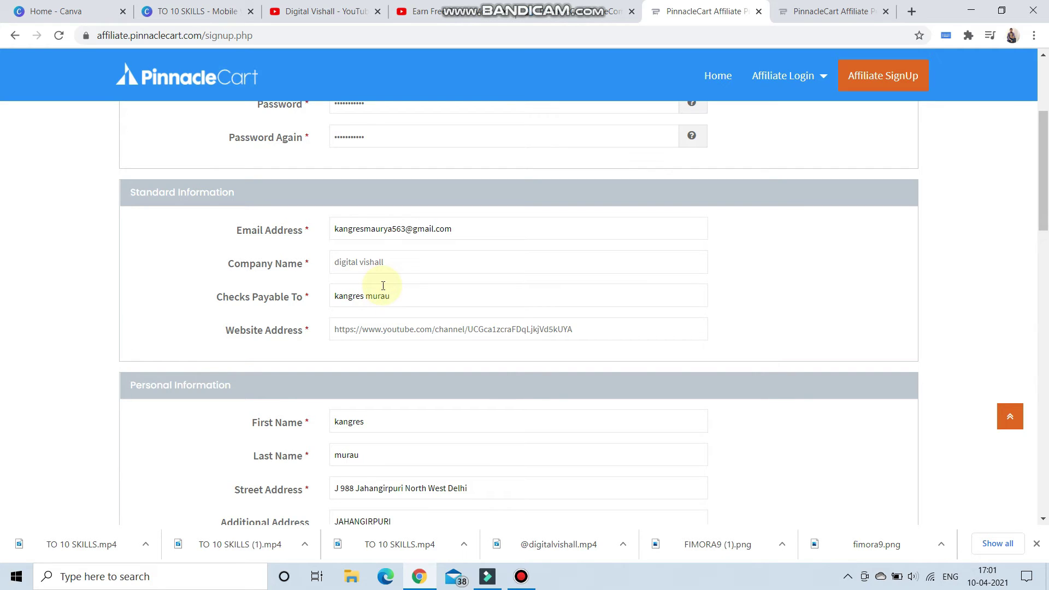
scroll(387, 296, down, 1)
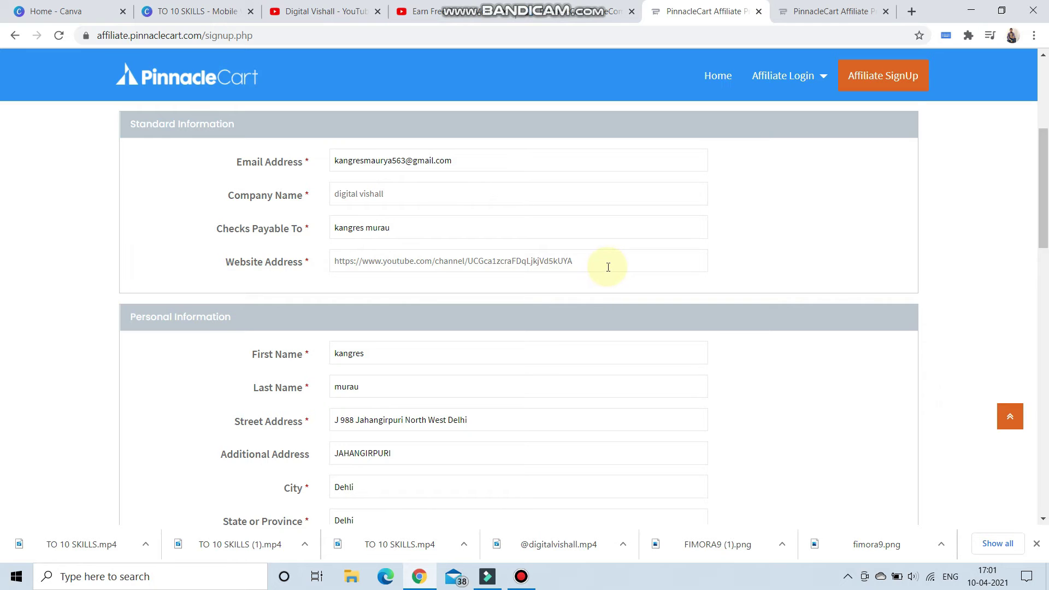
scroll(608, 268, down, 2)
scroll(383, 213, up, 2)
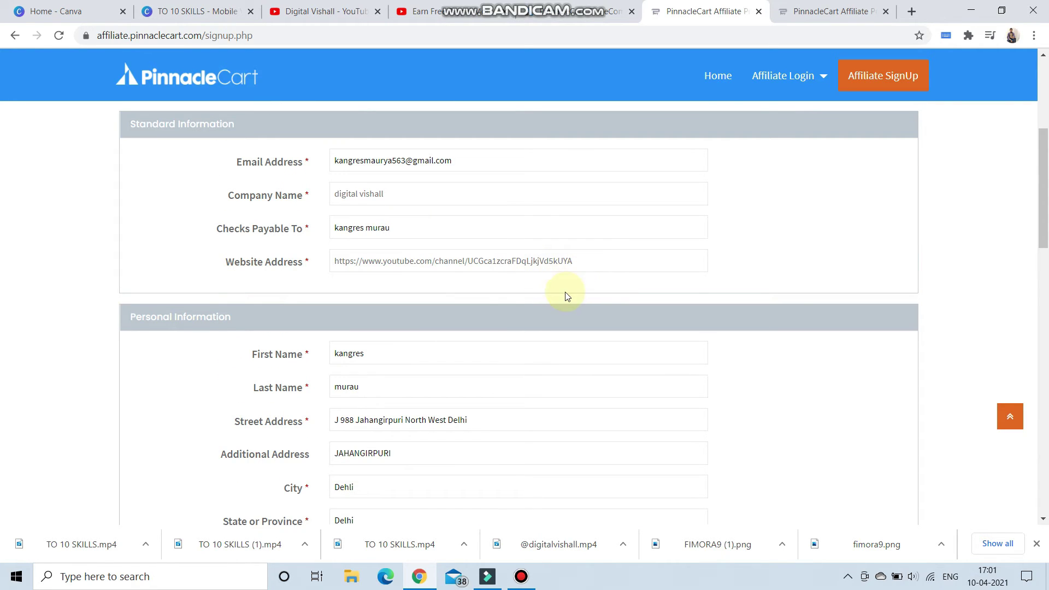
scroll(446, 316, down, 1)
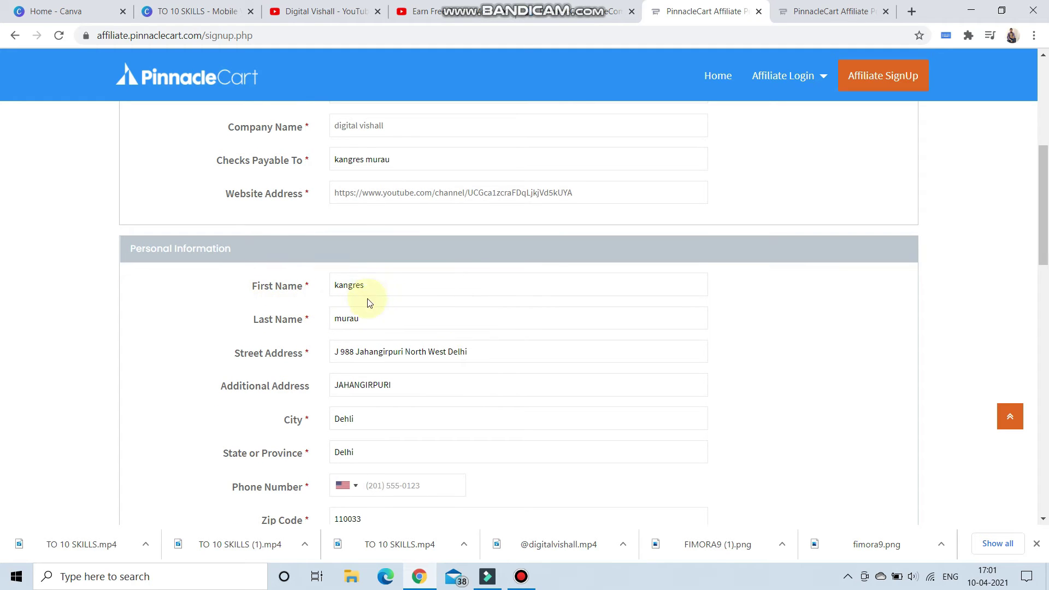
scroll(370, 303, down, 2)
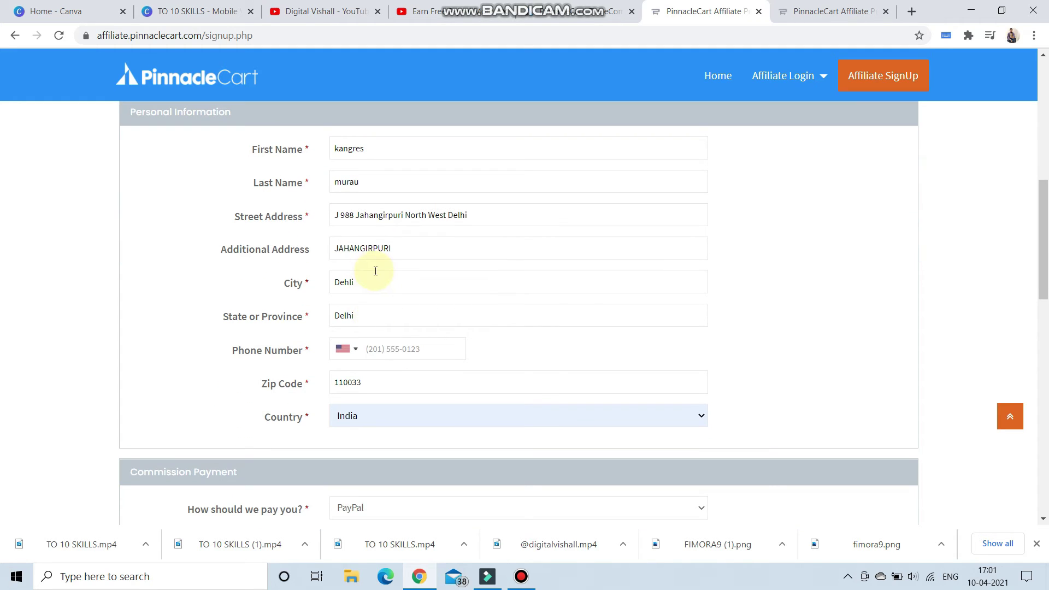
scroll(413, 340, down, 3)
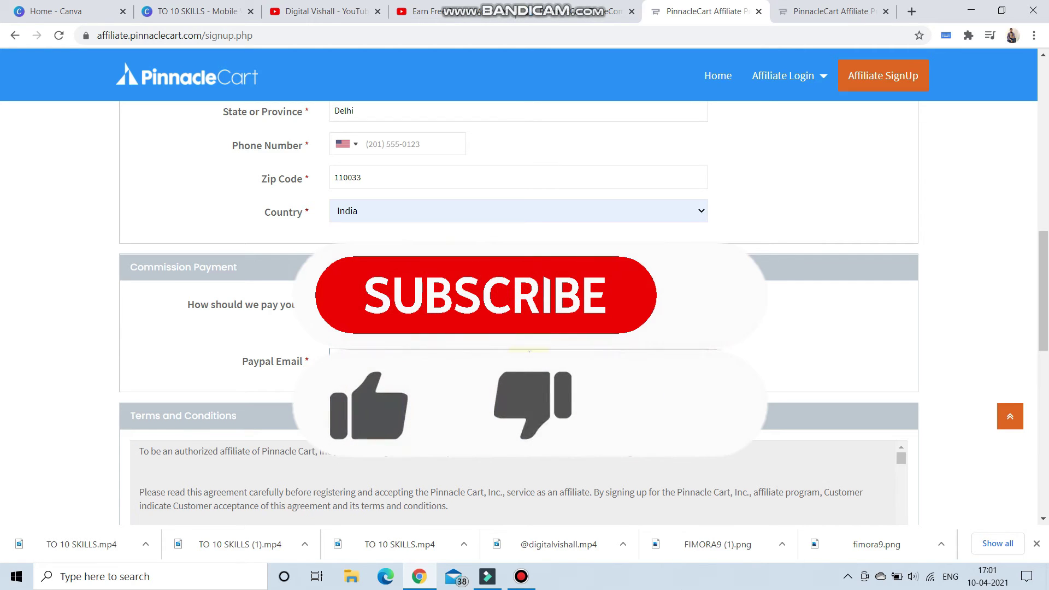
Look through the commission payment details and affiliate terms, and agree to the terms and conditions
scroll(519, 377, down, 3)
scroll(520, 377, down, 3)
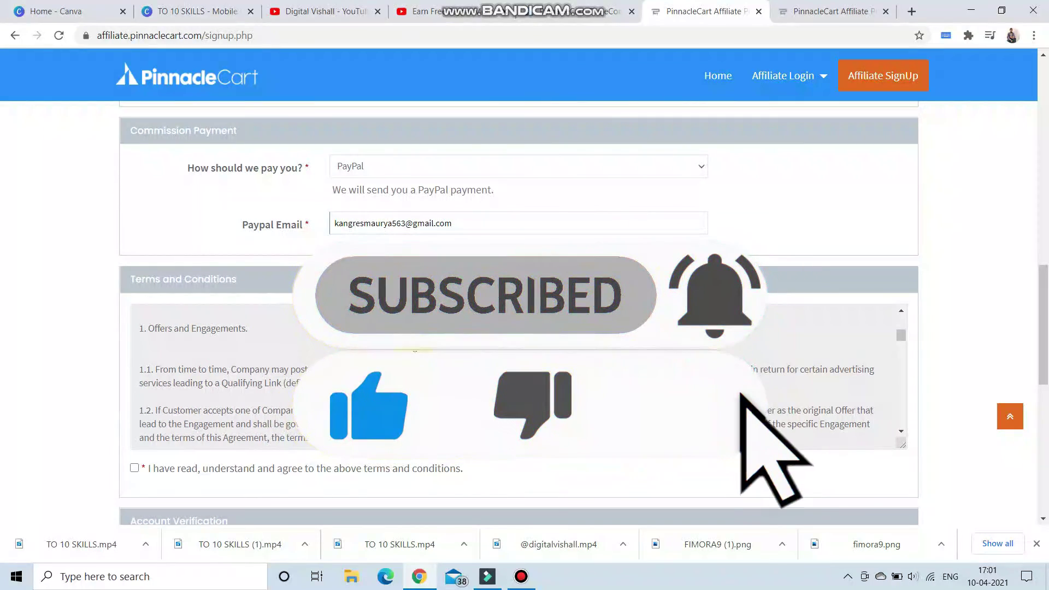
scroll(366, 374, down, 5)
scroll(366, 375, down, 3)
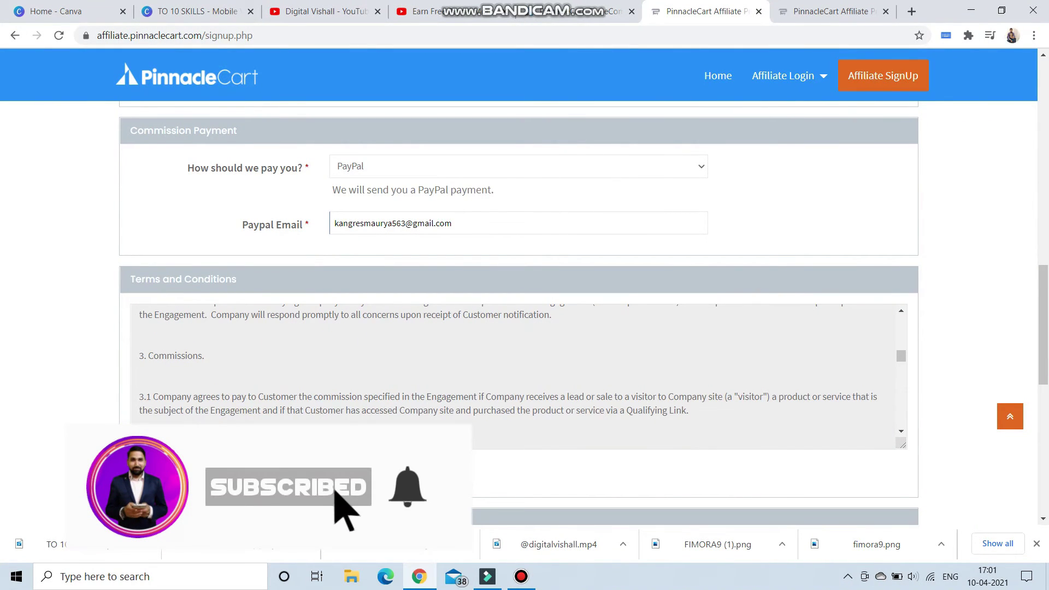
scroll(135, 471, down, 1)
click(134, 400)
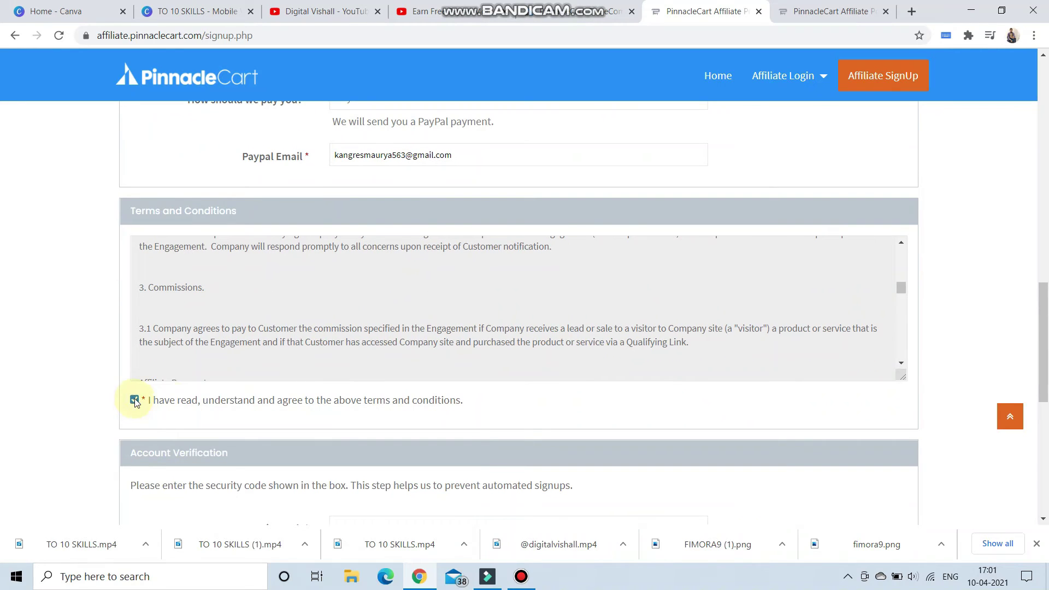
Enter the displayed security code for account verification and submit the form to create the affiliate account
scroll(672, 297, down, 3)
scroll(335, 434, down, 3)
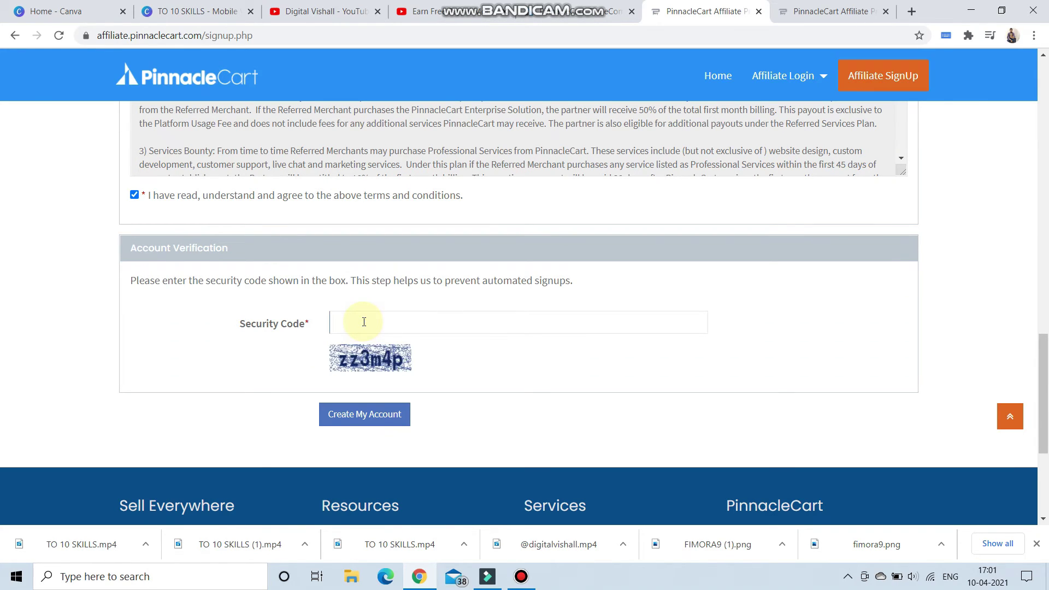
text(3m4p)
click(355, 420)
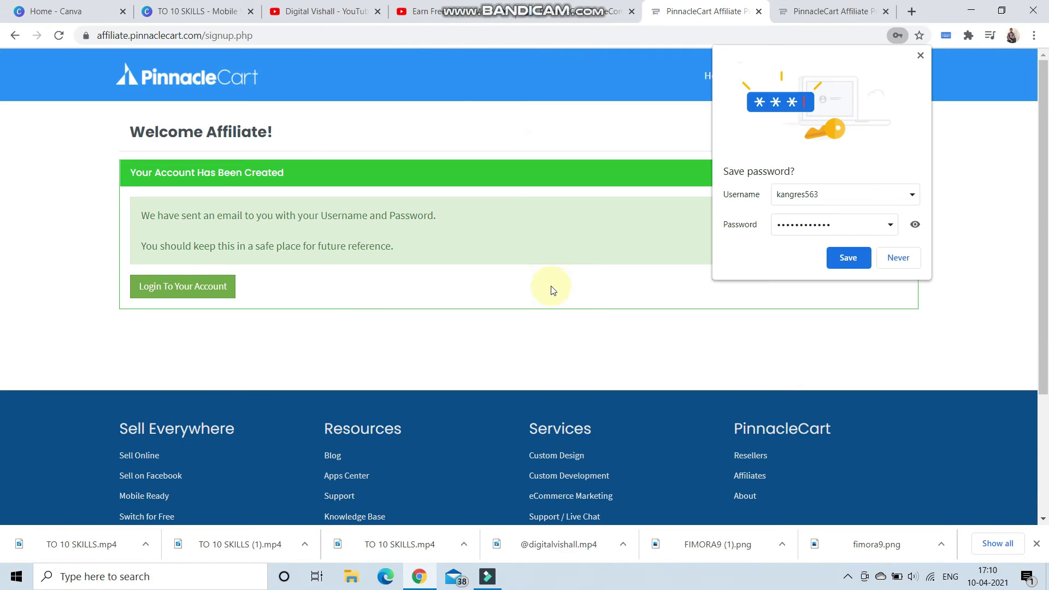
Save the new login in the browser and open the affiliate account to check its status page
click(842, 265)
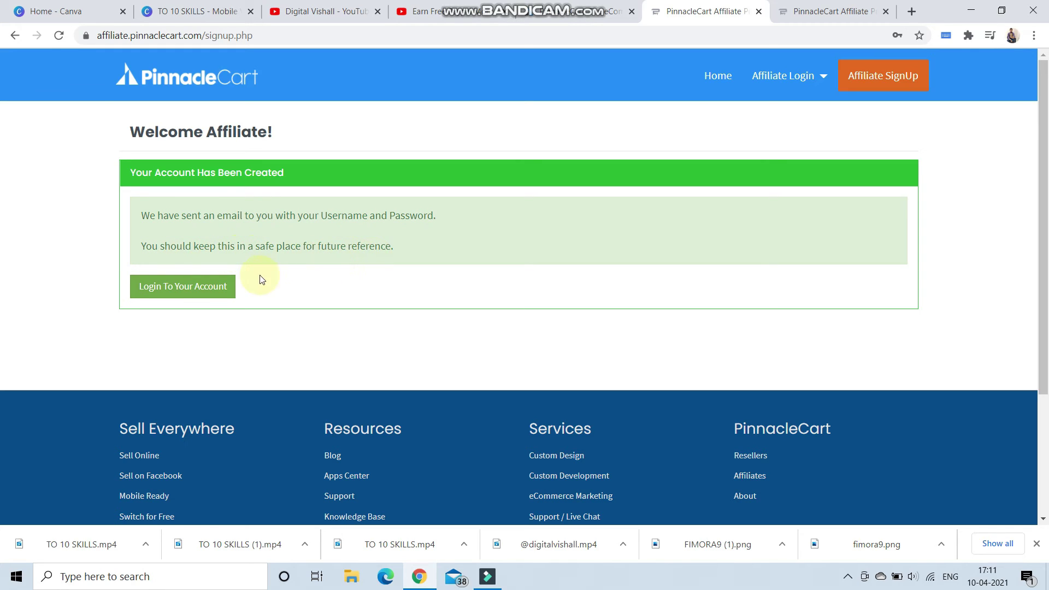
click(183, 286)
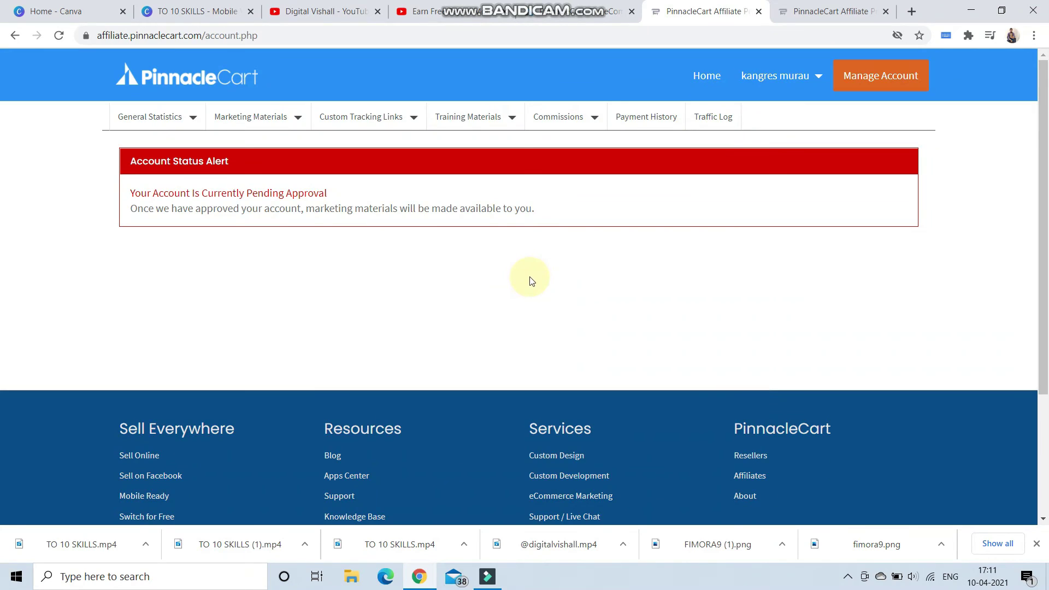
scroll(526, 281, down, 5)
scroll(526, 281, up, 5)
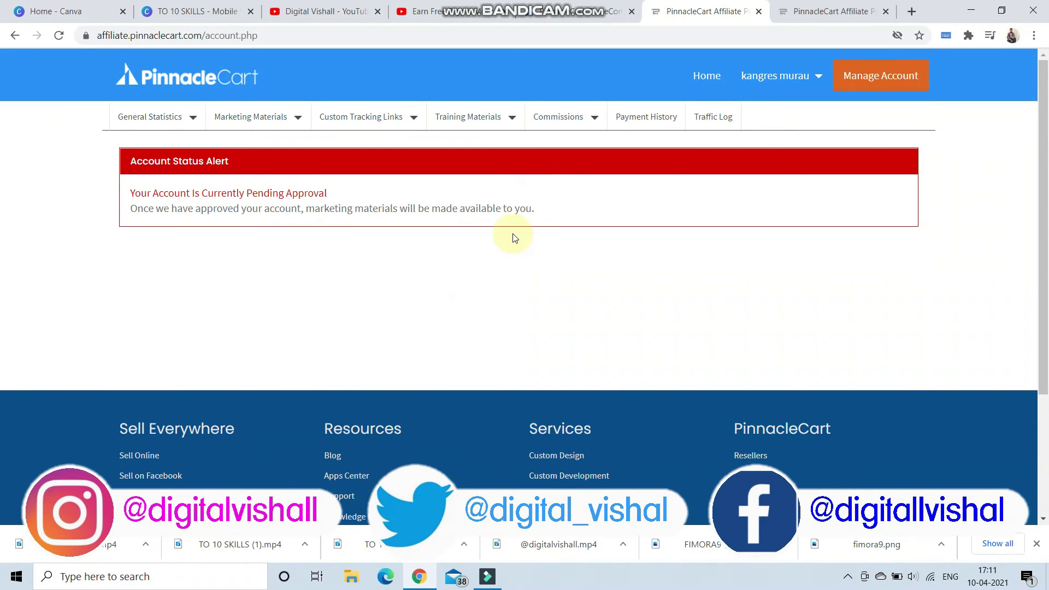
click(968, 13)
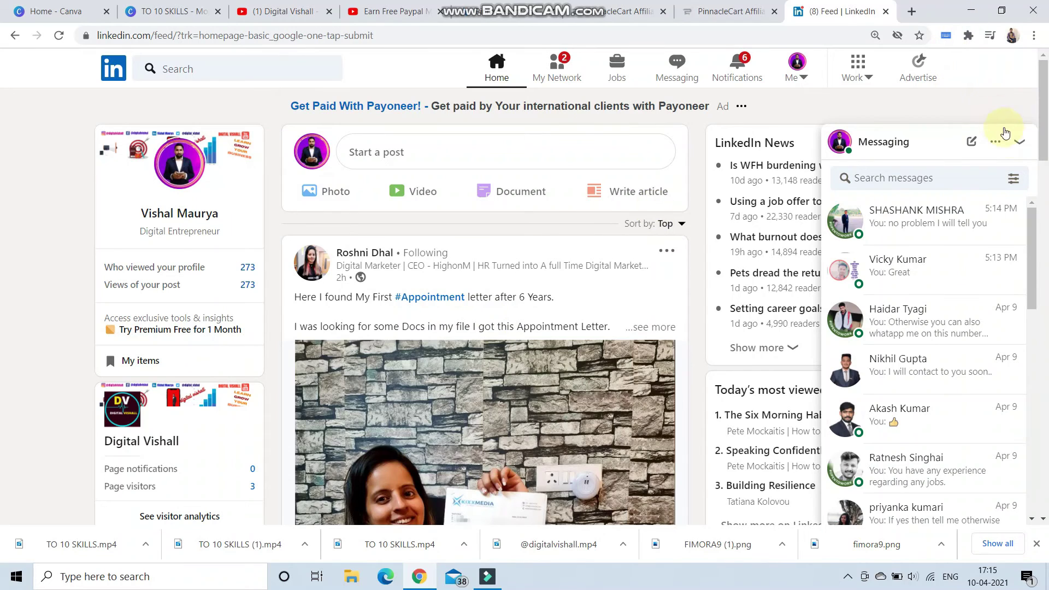
Collapse the messaging pane on LinkedIn and search the site for ecommerce
click(1012, 143)
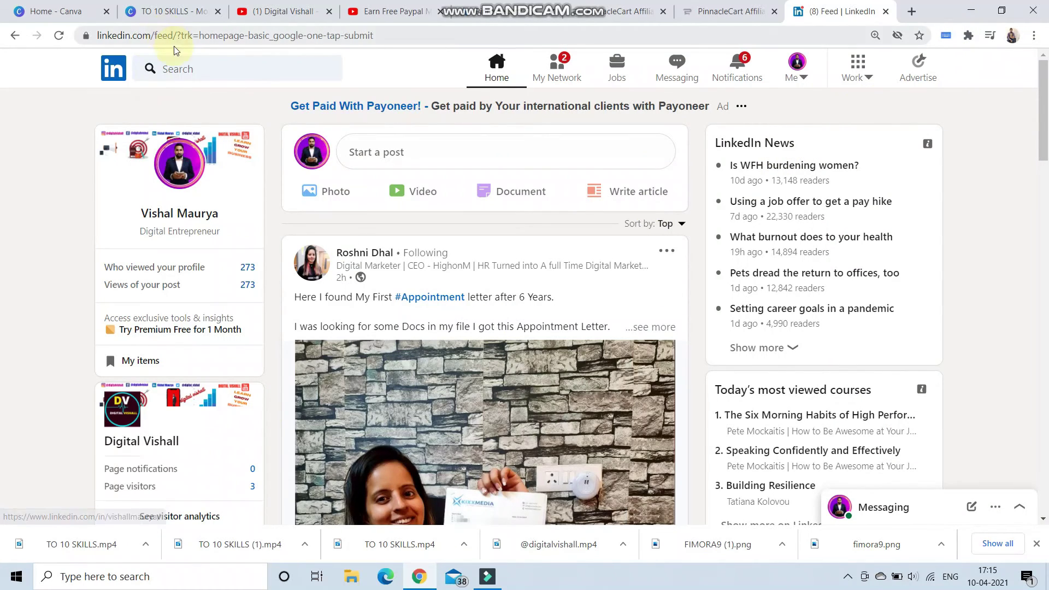
click(206, 67)
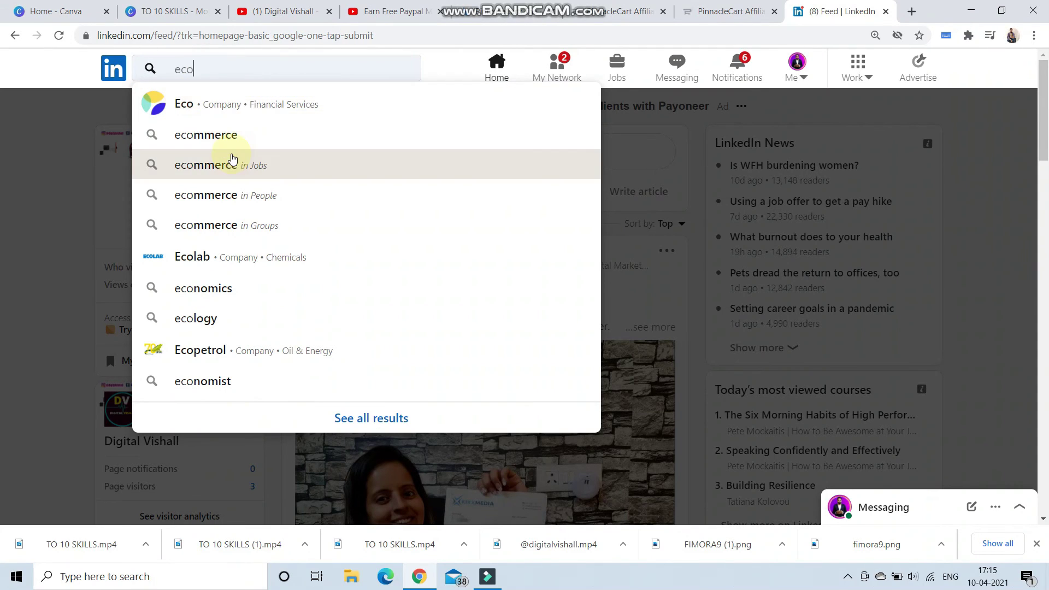
click(218, 137)
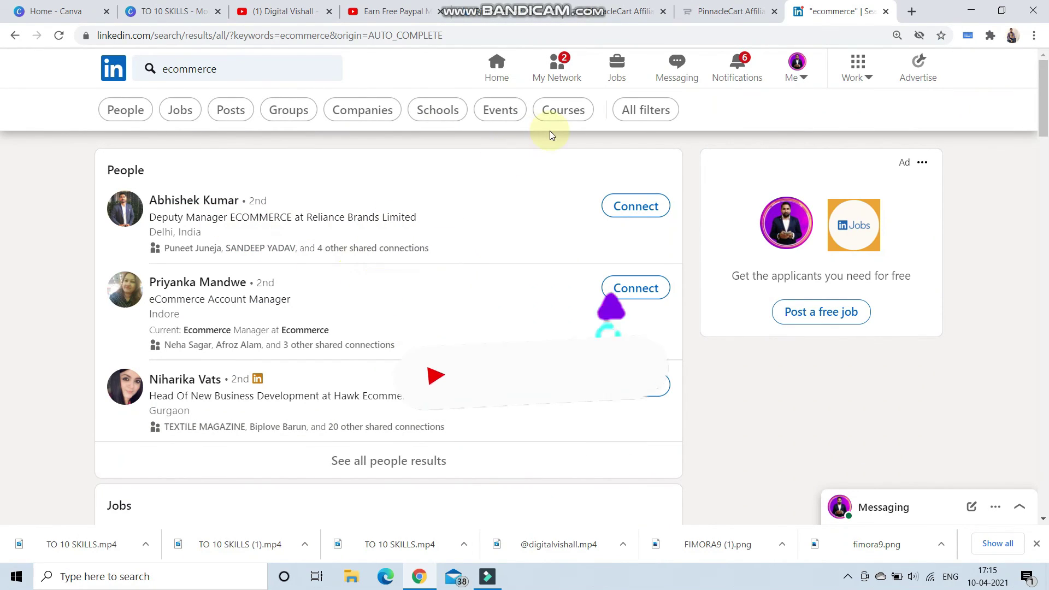
Filter the ecommerce search to people located in the United States, look through the remaining filter categories, and show the results
click(644, 112)
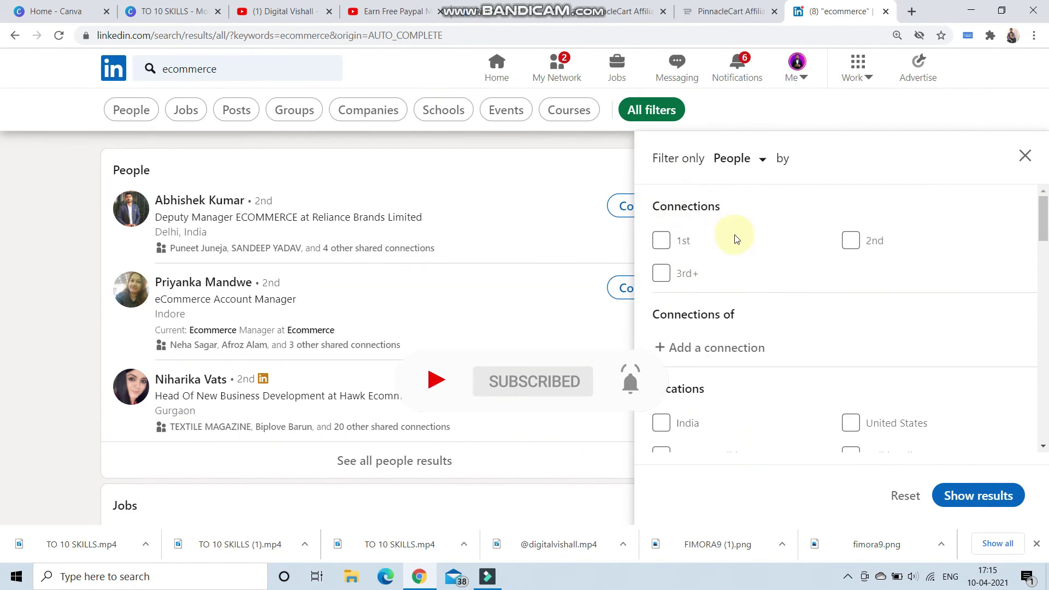
scroll(735, 239, down, 2)
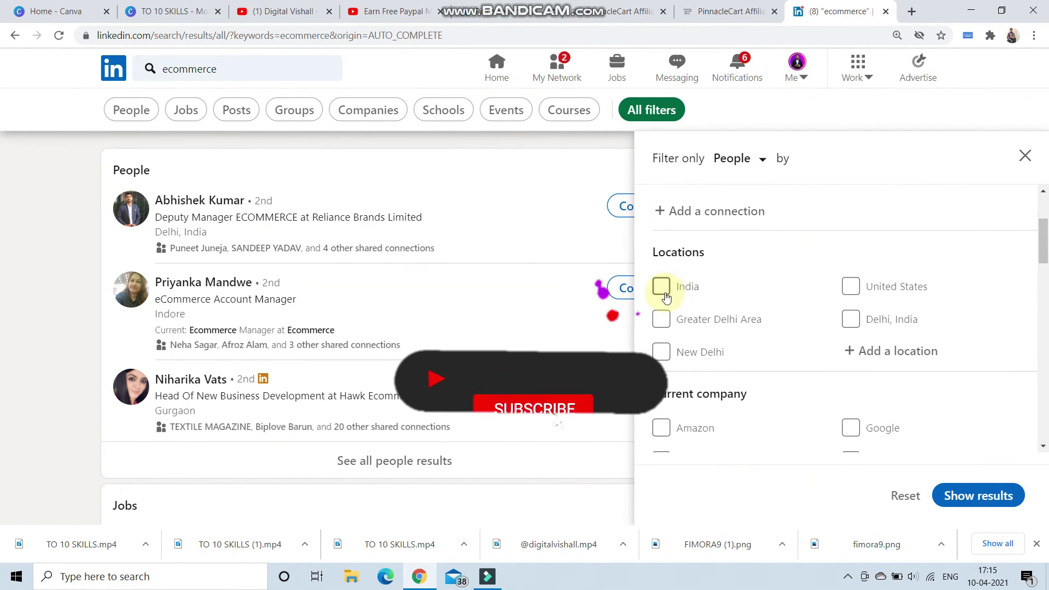
click(851, 287)
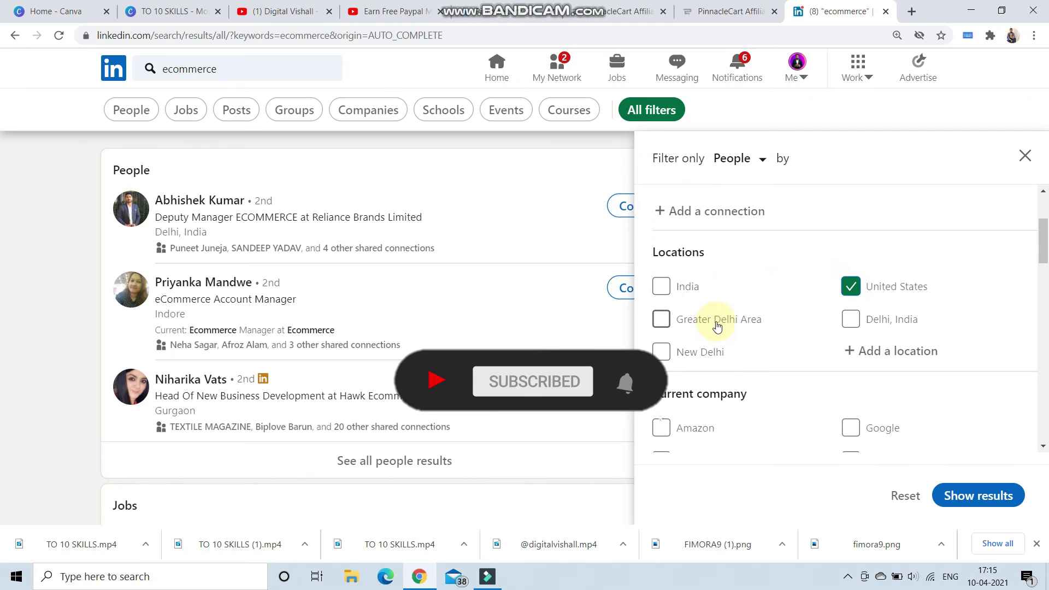
scroll(715, 325, down, 2)
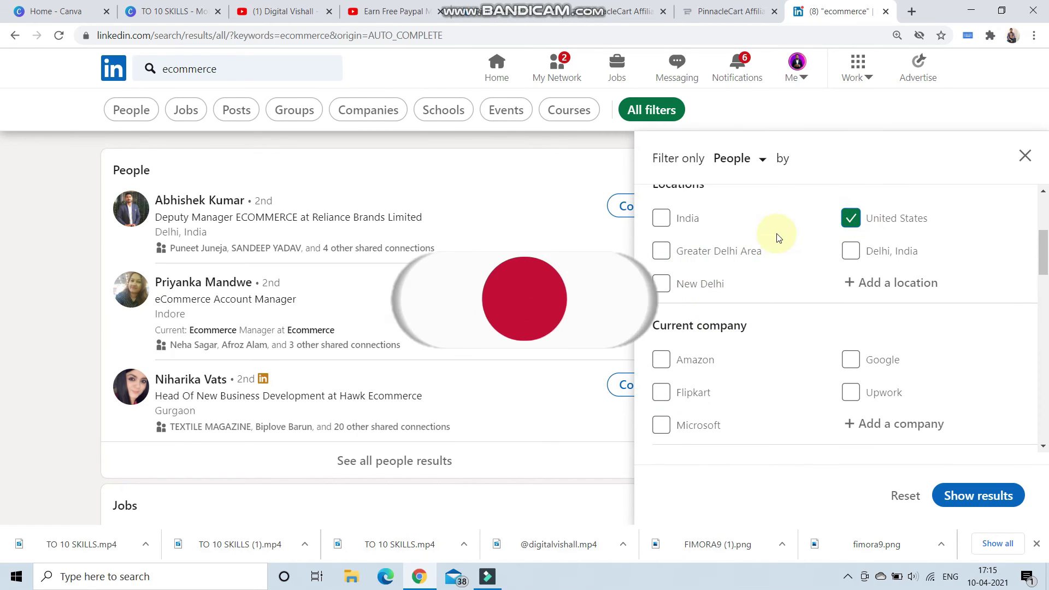
scroll(770, 237, up, 1)
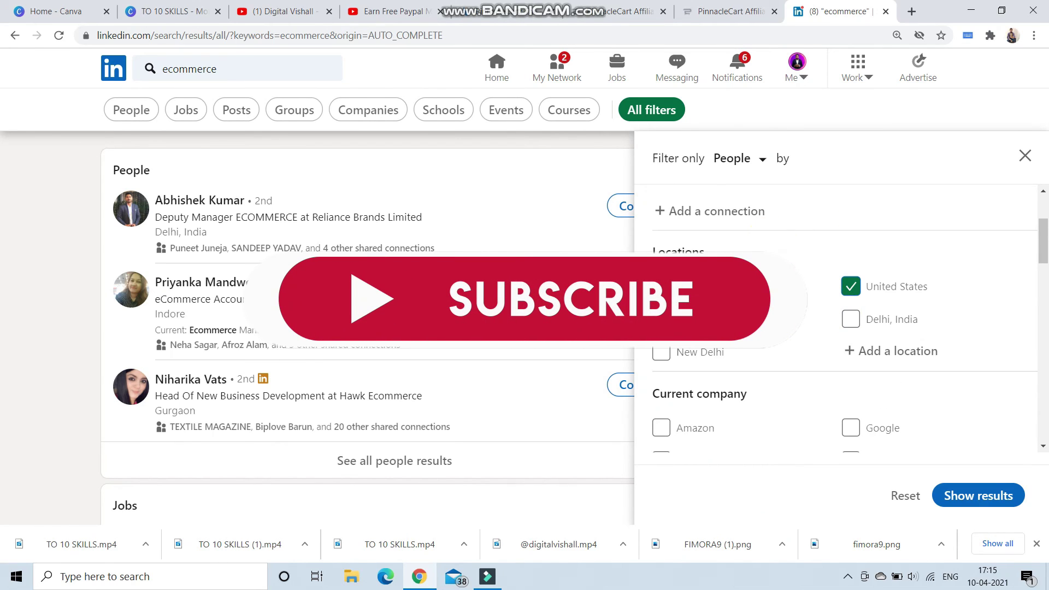
scroll(845, 317, down, 3)
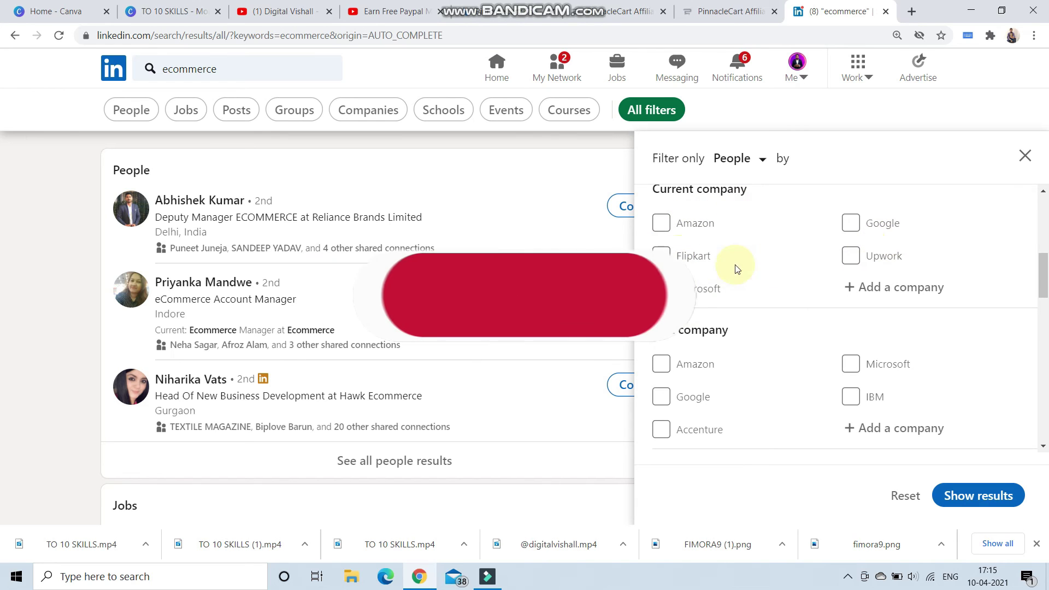
scroll(736, 268, down, 3)
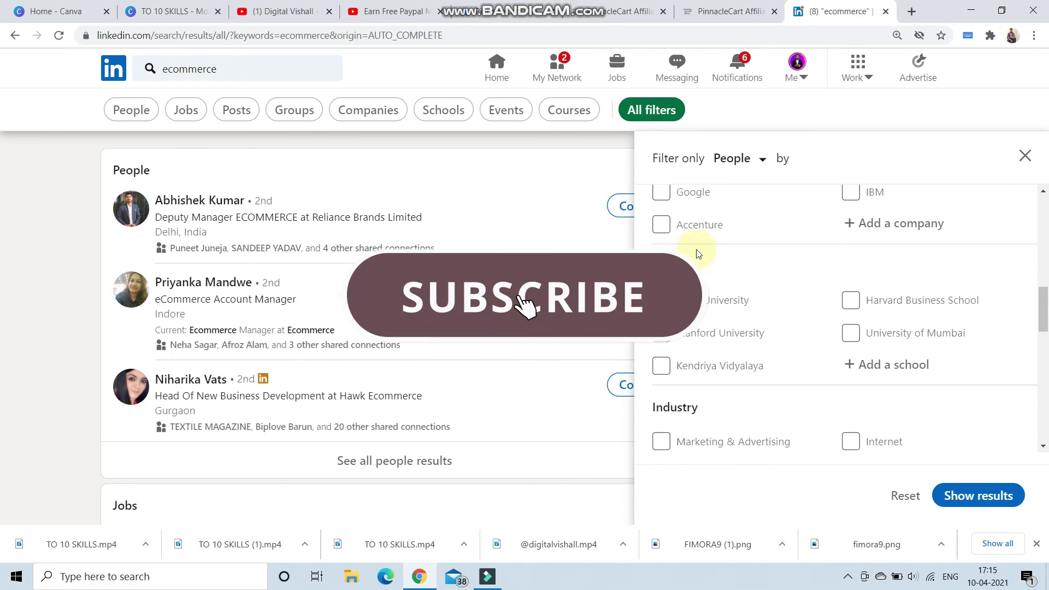
scroll(705, 285, down, 2)
scroll(754, 281, down, 4)
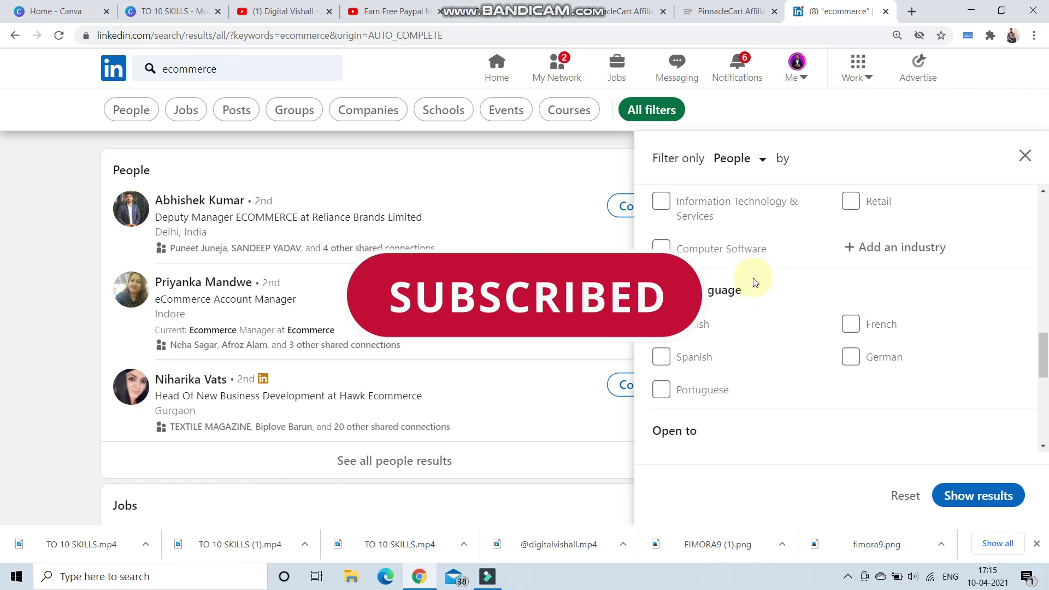
click(975, 497)
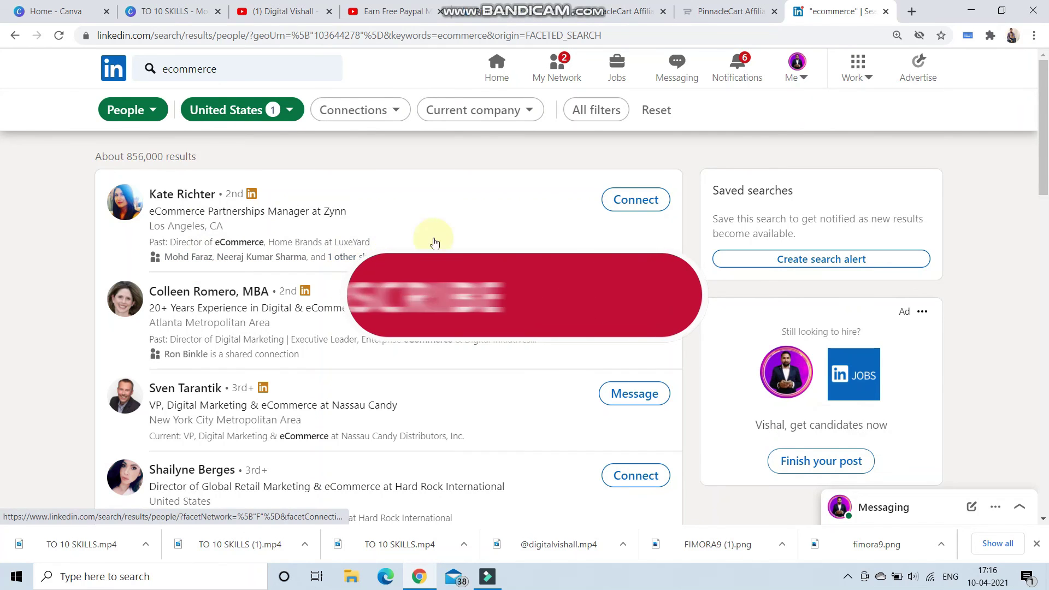
Send a connection invitation without a note to the first person in the results, and look through the other ecommerce profiles
click(633, 201)
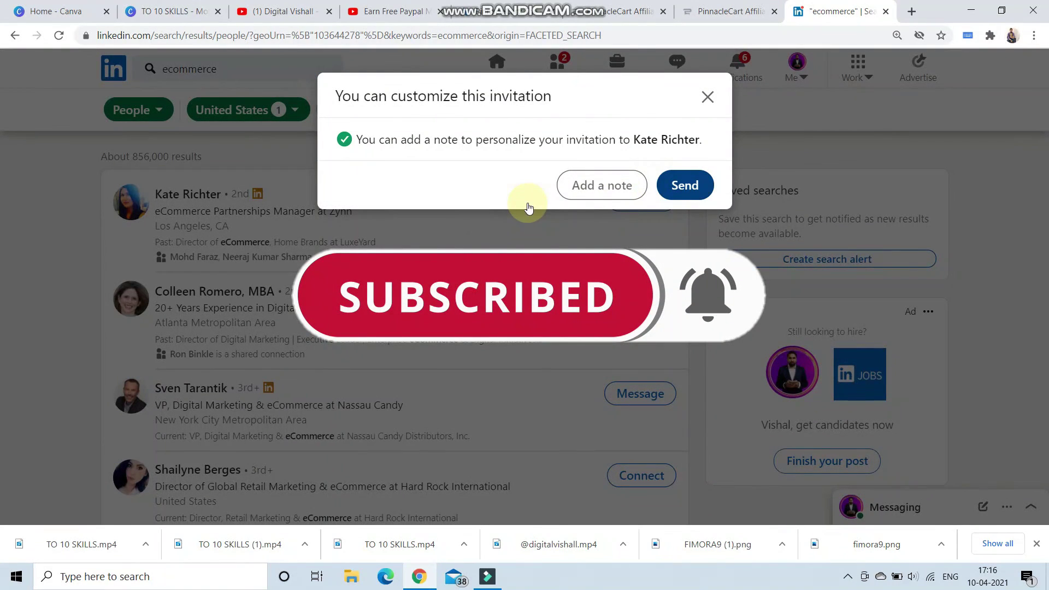
key(Return)
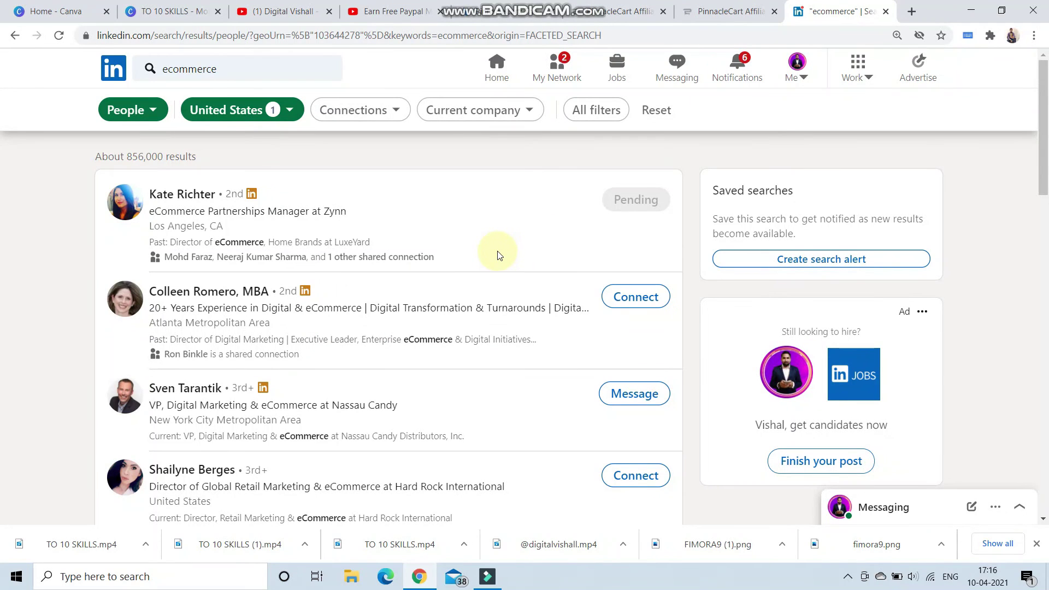
scroll(503, 253, down, 1)
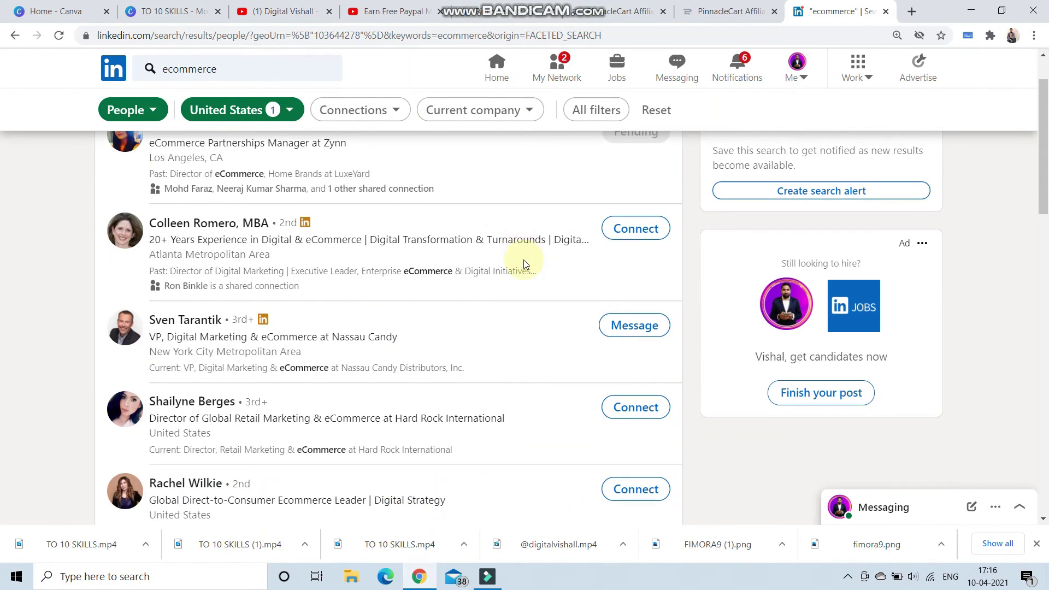
scroll(550, 235, down, 2)
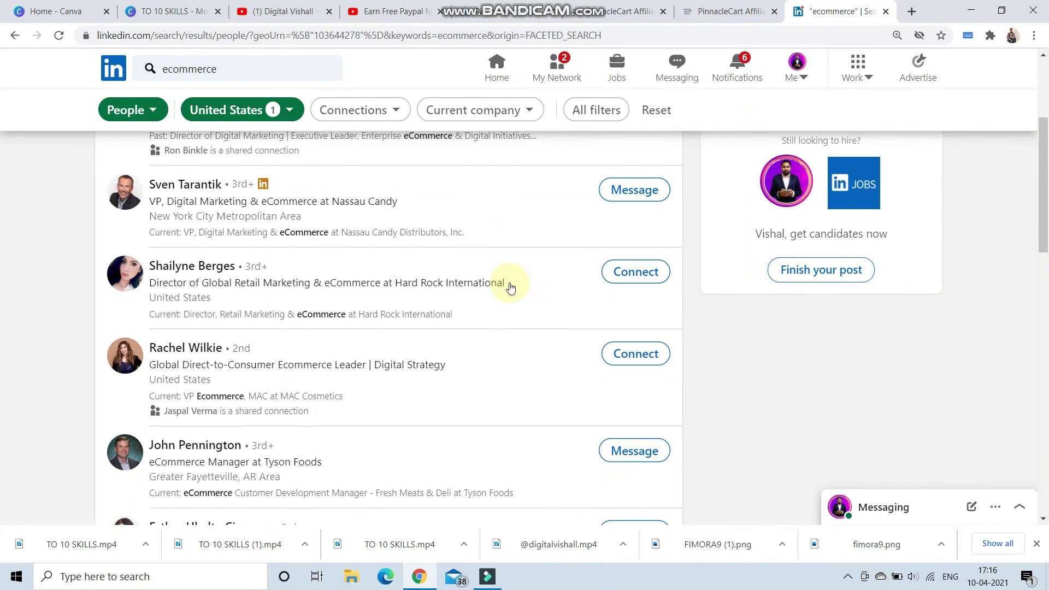
scroll(510, 286, up, 1)
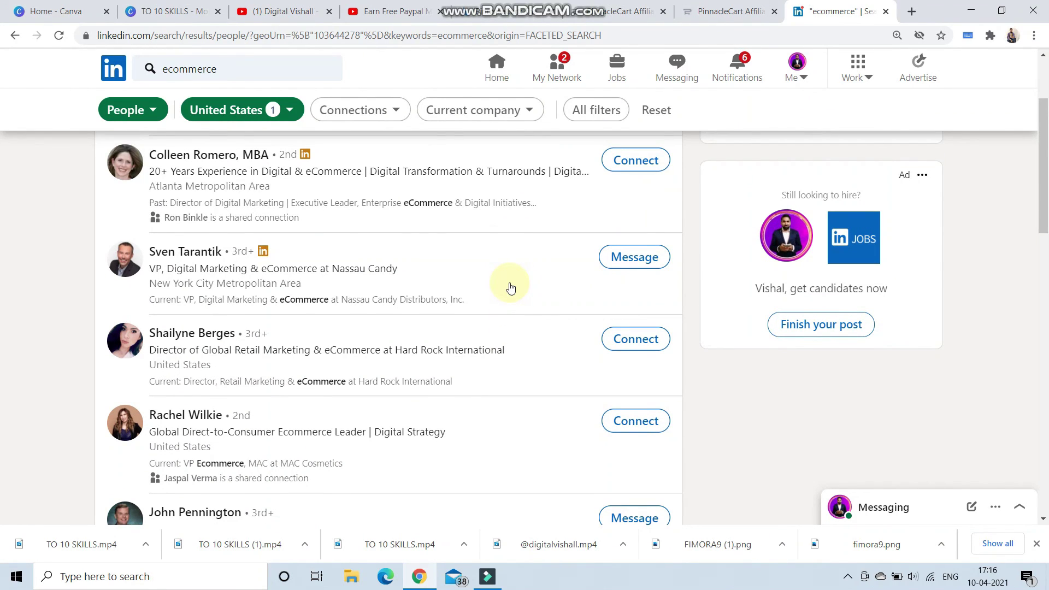
scroll(443, 274, up, 2)
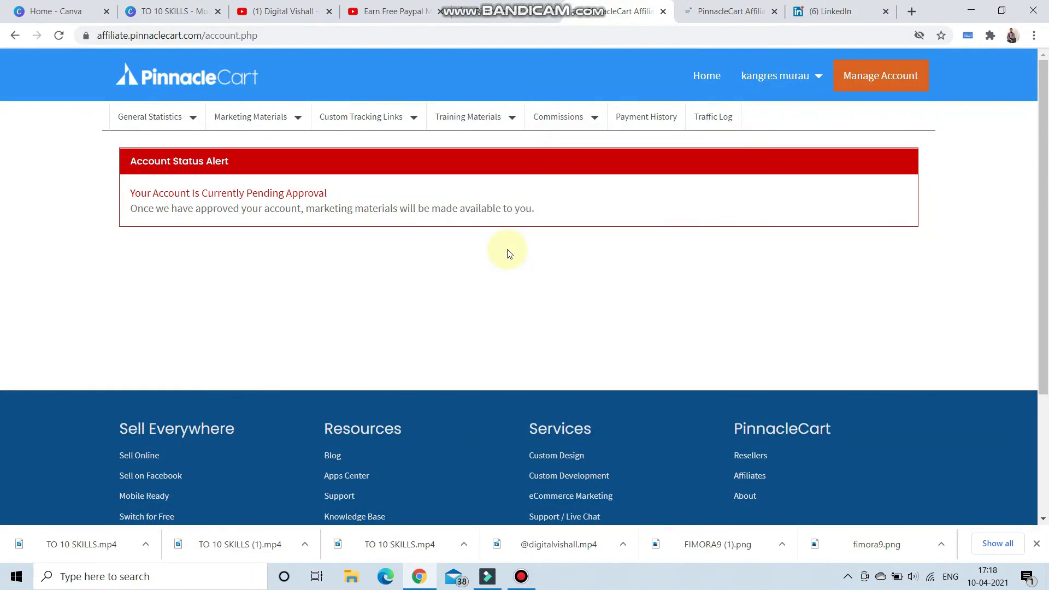
Review the PinnacleCart affiliate account status page, and switch to the Digital Vishall channel's videos on YouTube
scroll(512, 256, down, 3)
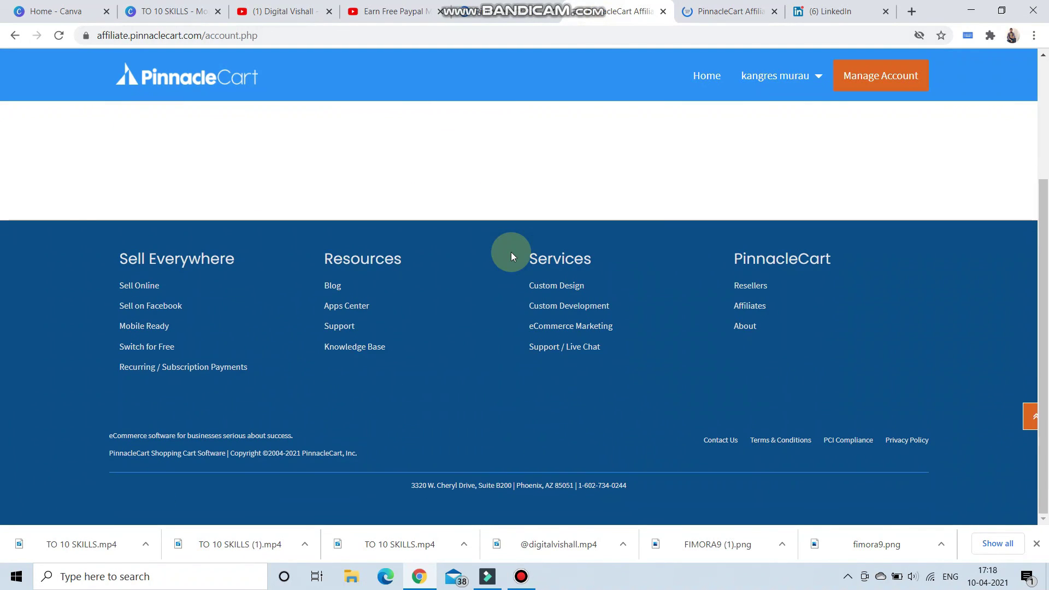
scroll(511, 253, up, 3)
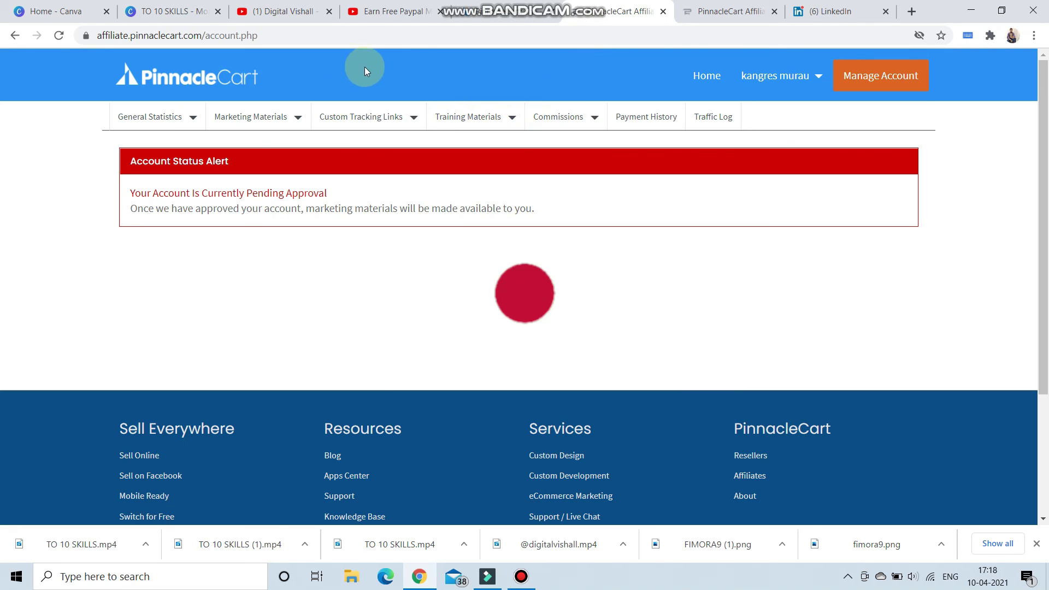
click(278, 11)
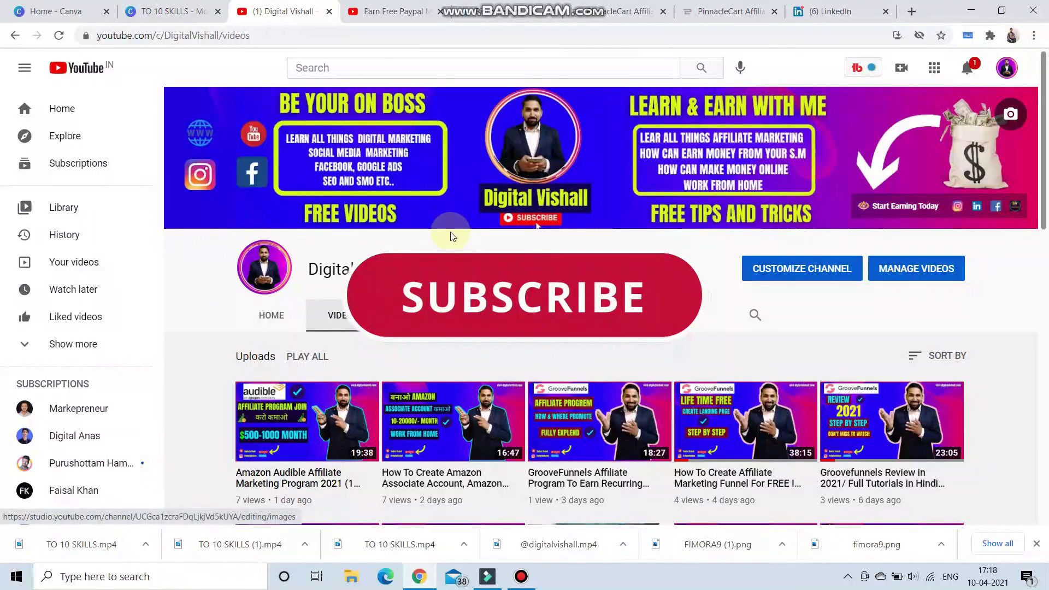